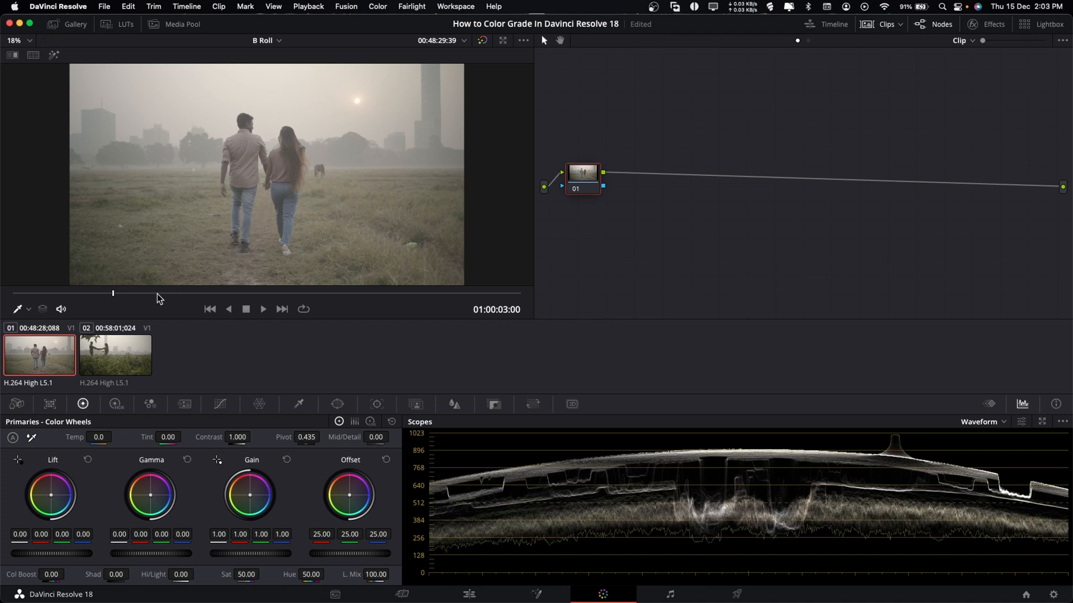
Move the playhead to 01:00:04:19 and shift node 01 farther away from the source input in the node graph
click(173, 296)
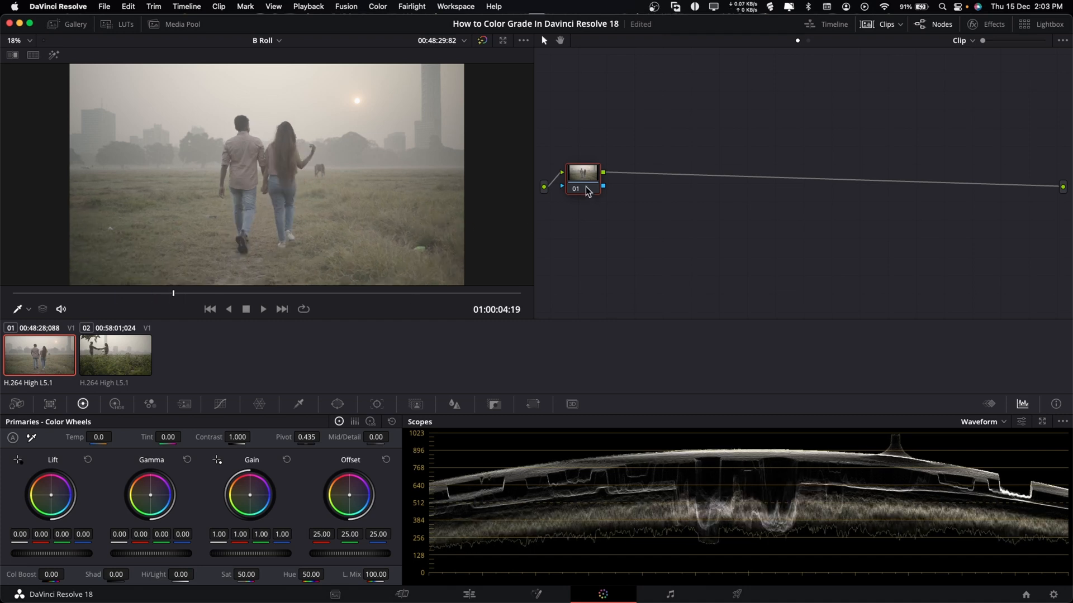
drag(583, 173, 611, 161)
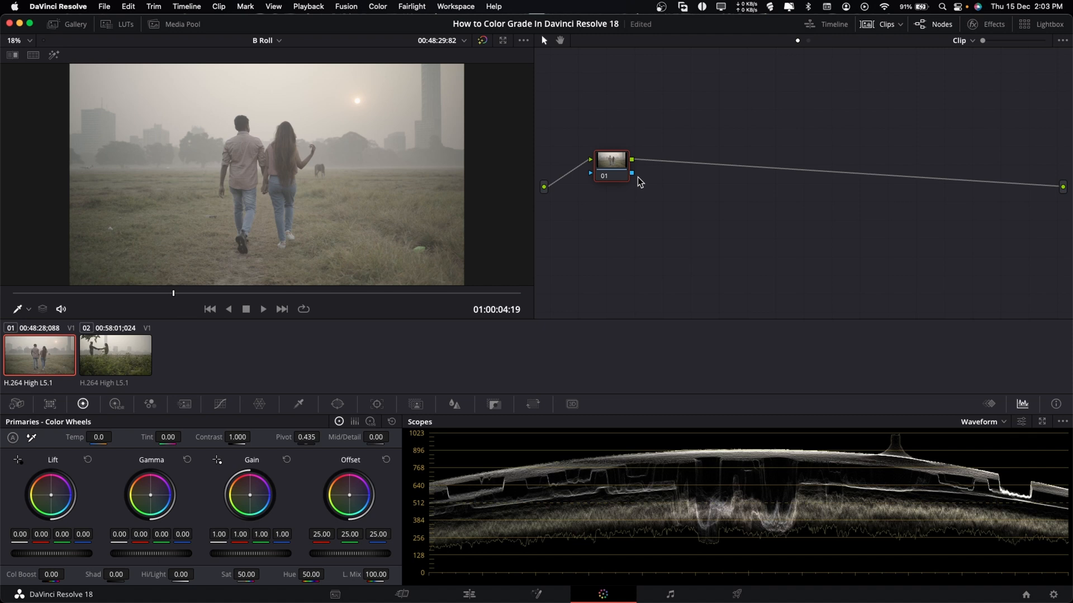
Check the color science options in the project's Color Management settings and close the settings without saving
click(1053, 595)
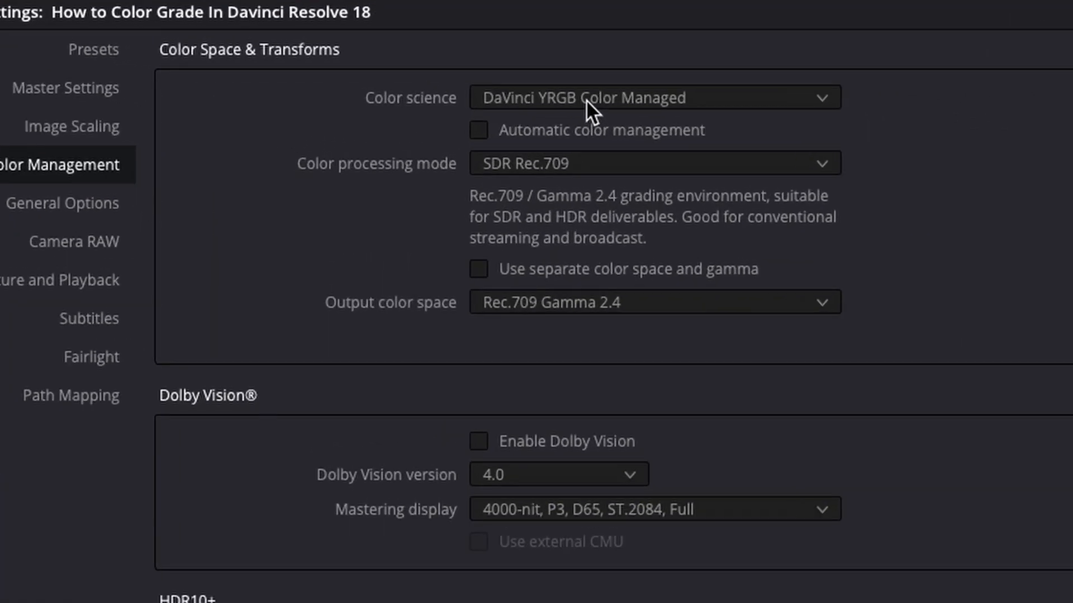
click(576, 127)
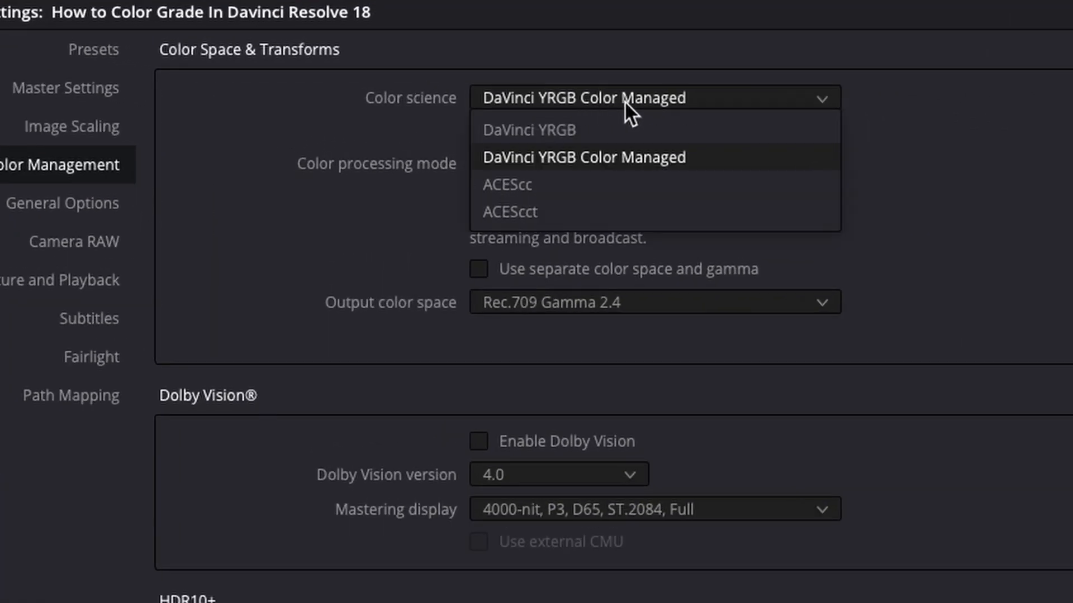
click(916, 191)
click(627, 98)
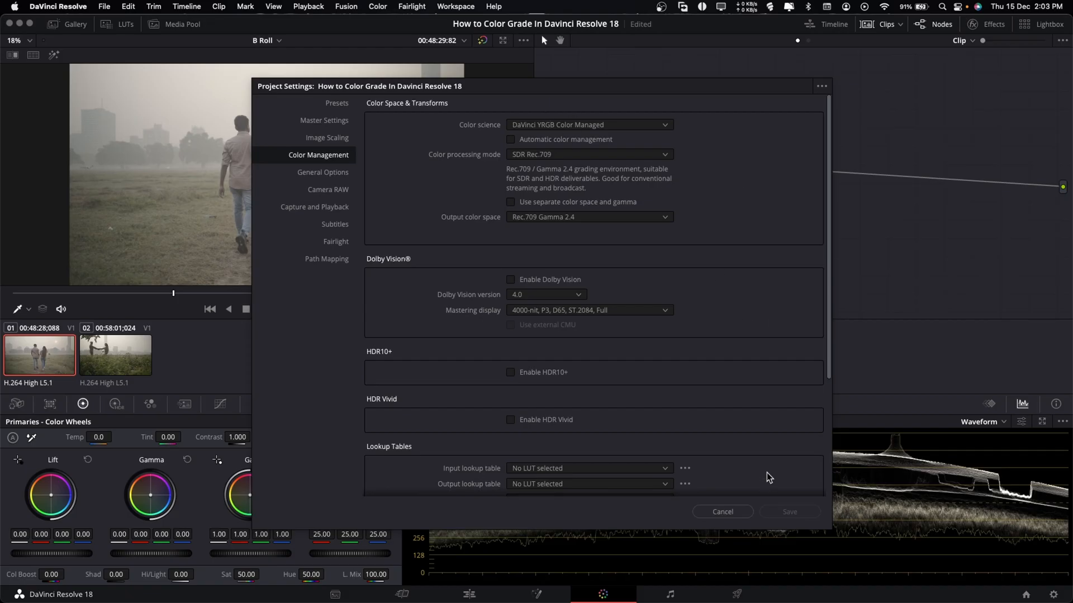
click(722, 512)
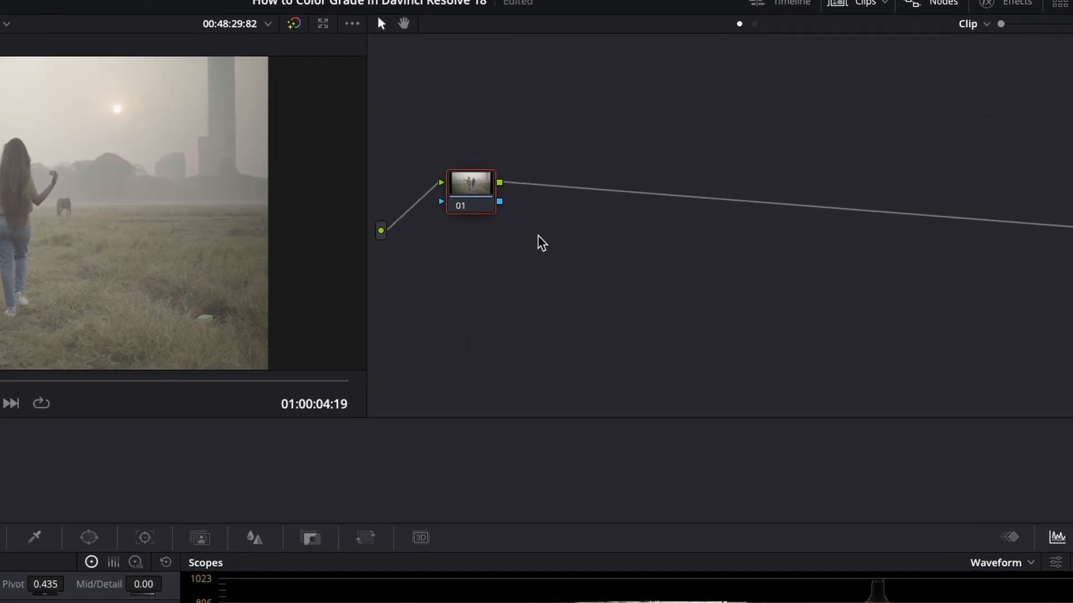
Add three serial nodes after node 01
key(alt+s)
key(alt+s)
key(alt+s)
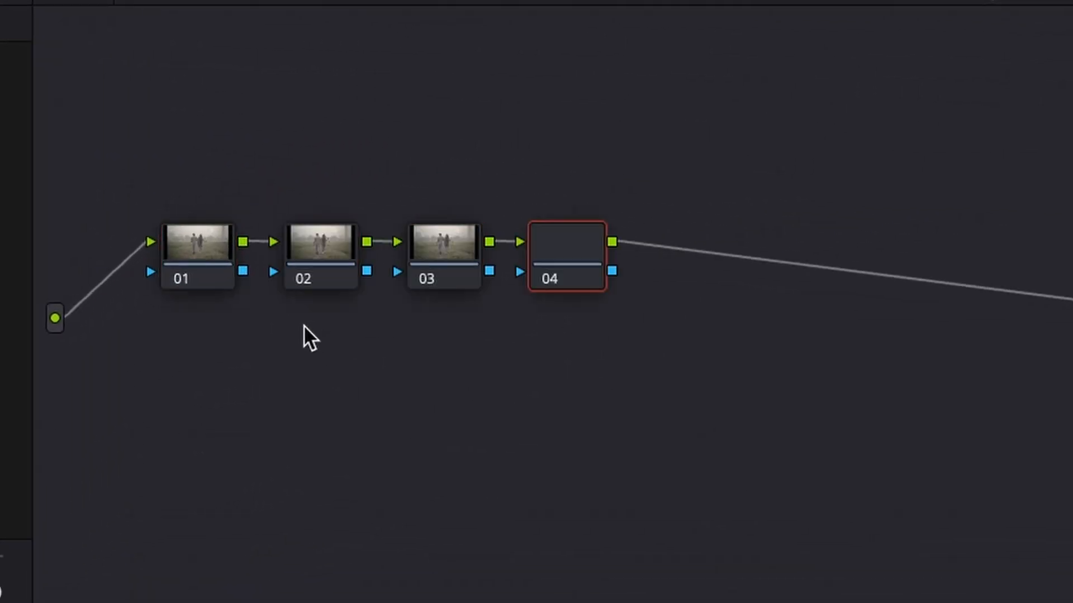
Label node 01 "WB"
click(220, 253)
right_click(216, 251)
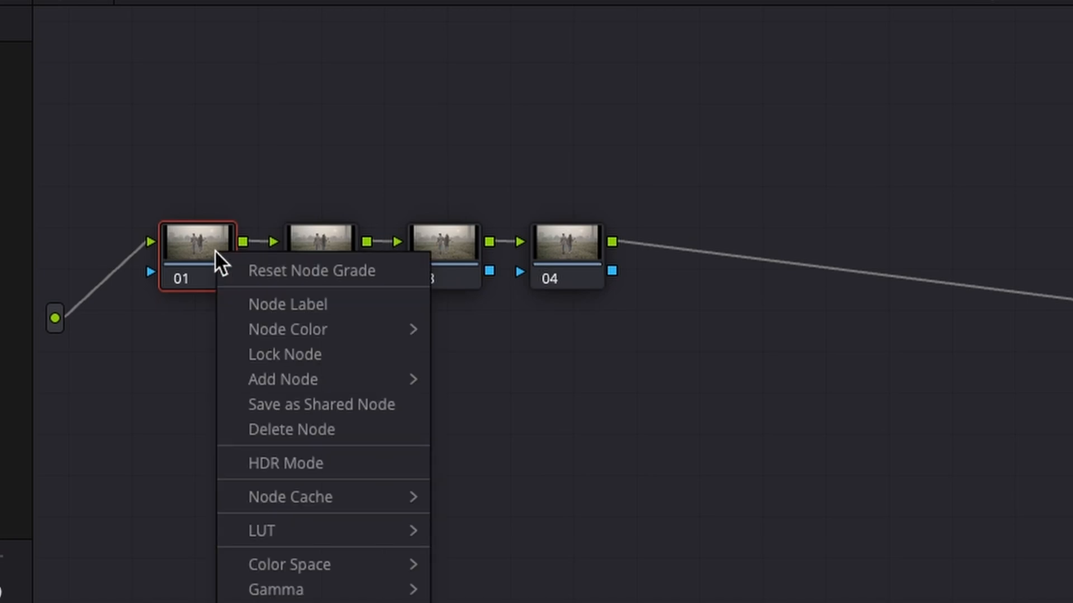
click(264, 307)
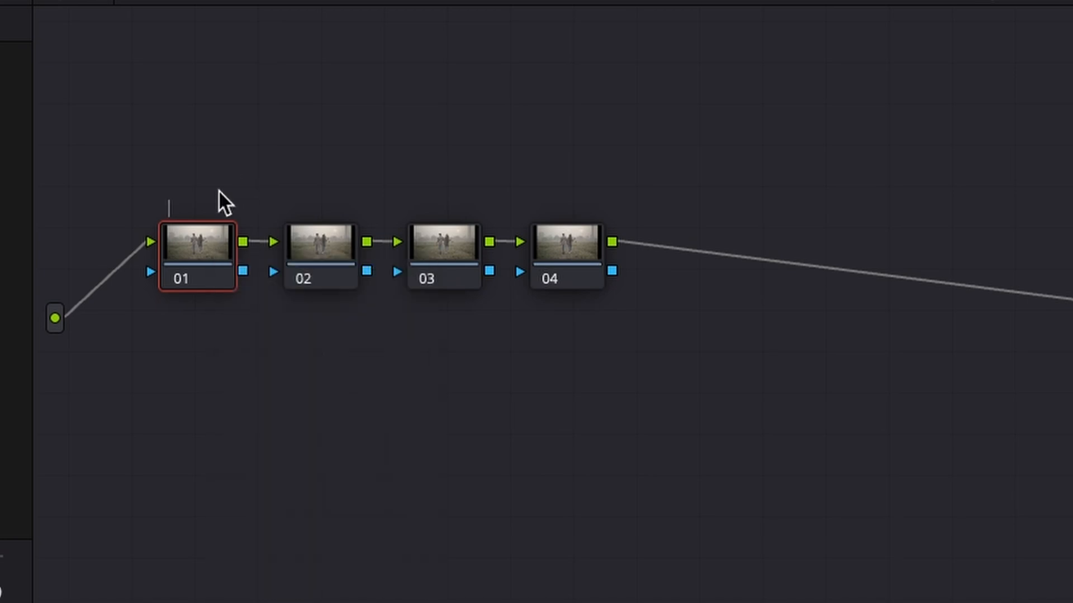
text(WB)
key(Return)
Label node 02 "Pre LOG"
click(326, 247)
right_click(327, 247)
click(380, 302)
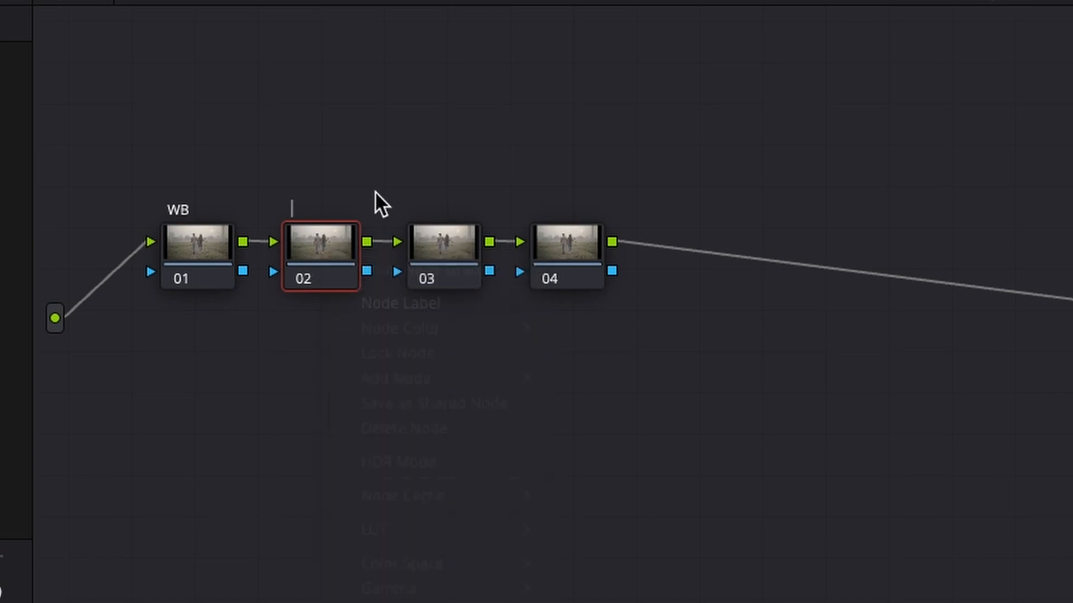
text(Pre LOG)
key(Return)
Label node 03 "CST"
click(435, 262)
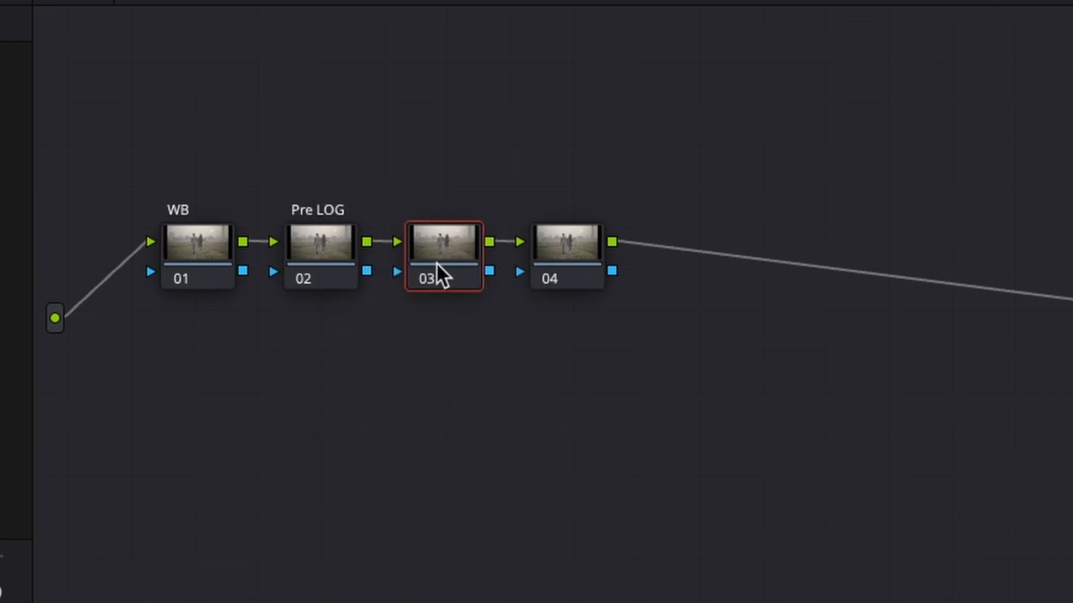
right_click(436, 263)
click(474, 310)
text(CST)
key(Return)
Label node 04 "Post Log"
right_click(561, 262)
click(625, 315)
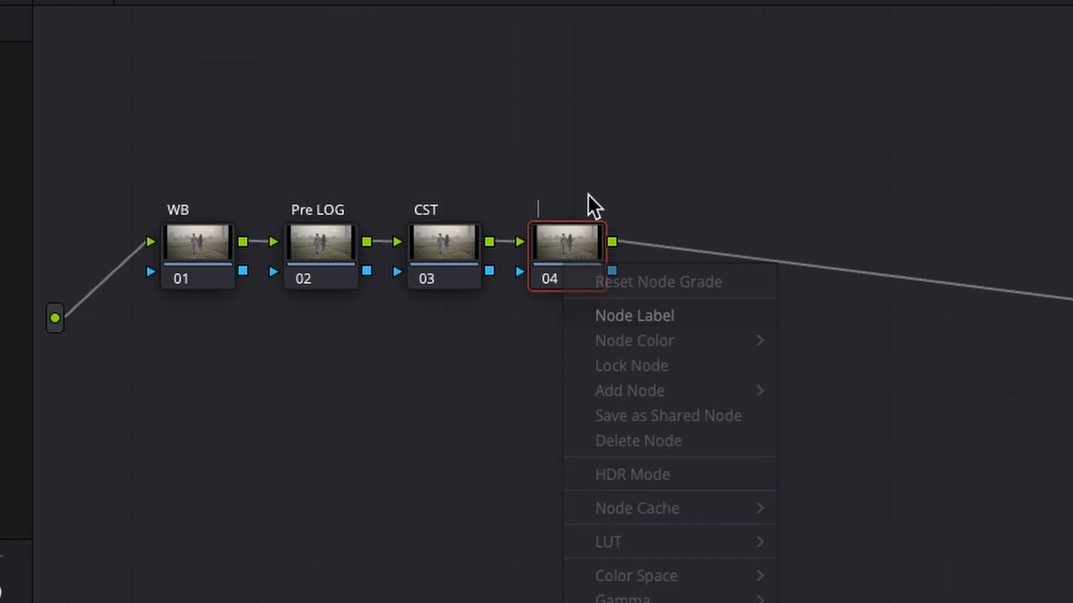
text(Pos)
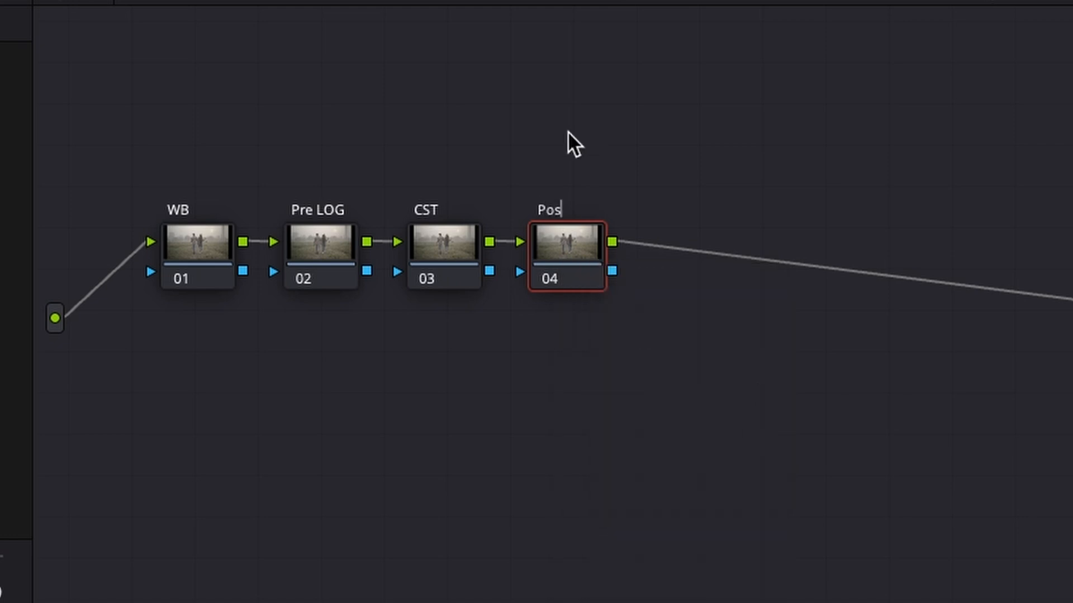
text(t Log)
key(Return)
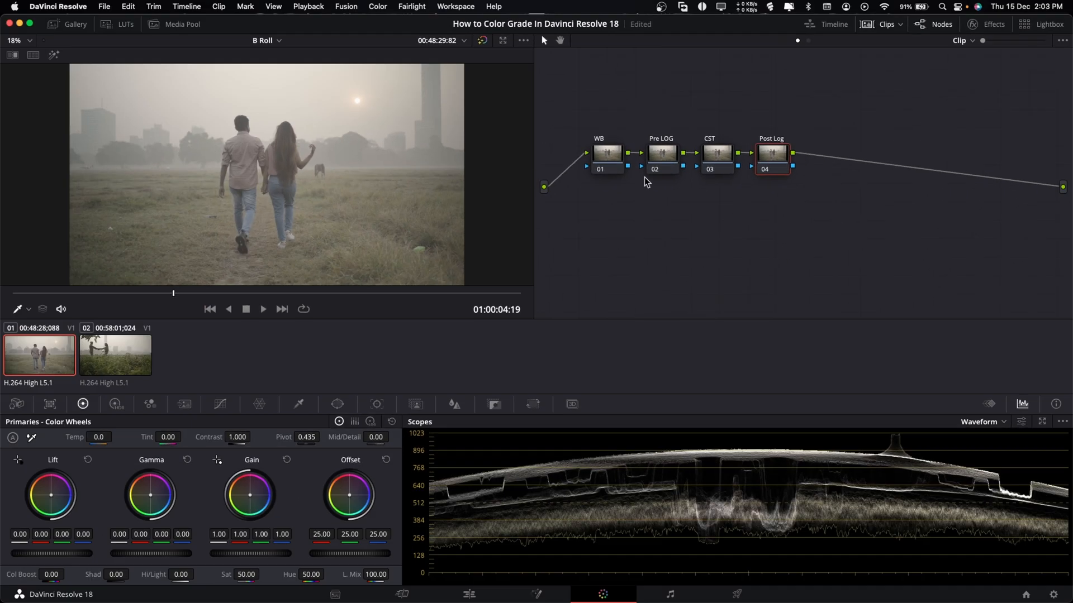
Apply the Color Space Transform effect from Resolve FX Color to the CST node
click(653, 160)
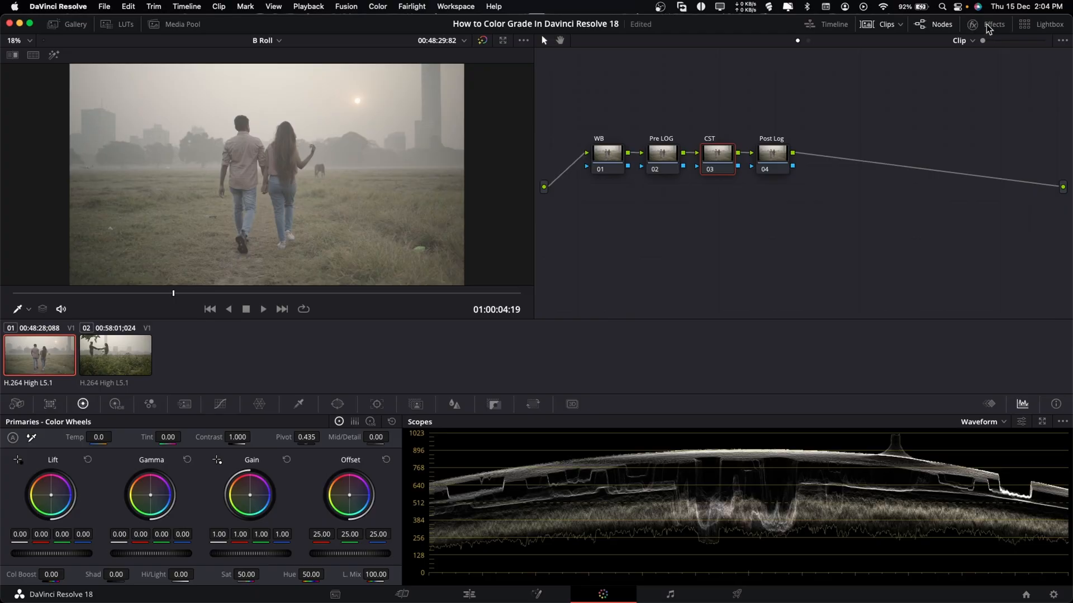
click(975, 20)
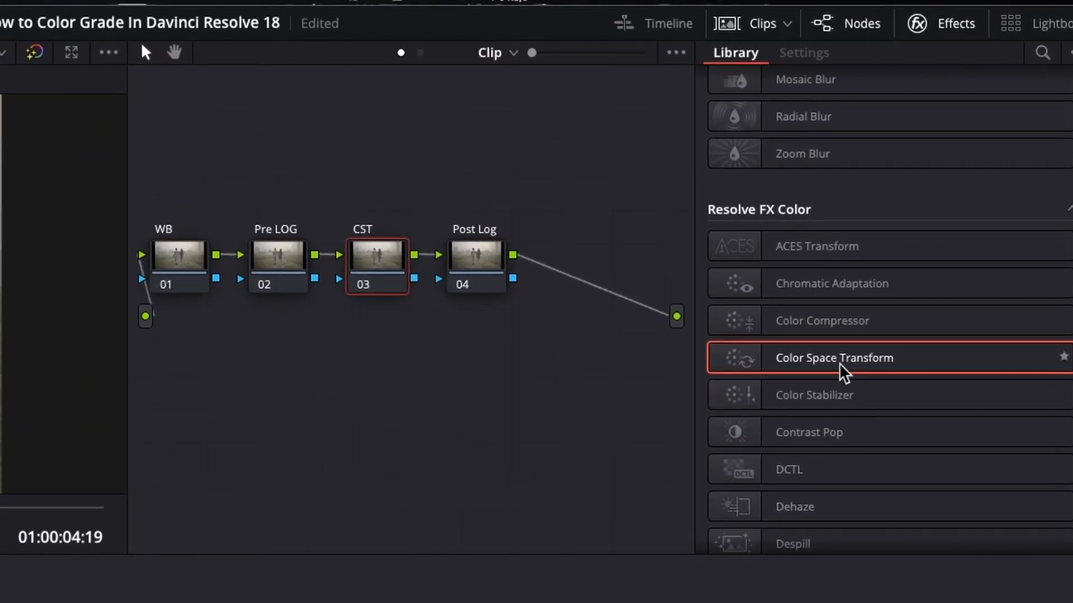
drag(816, 358, 399, 267)
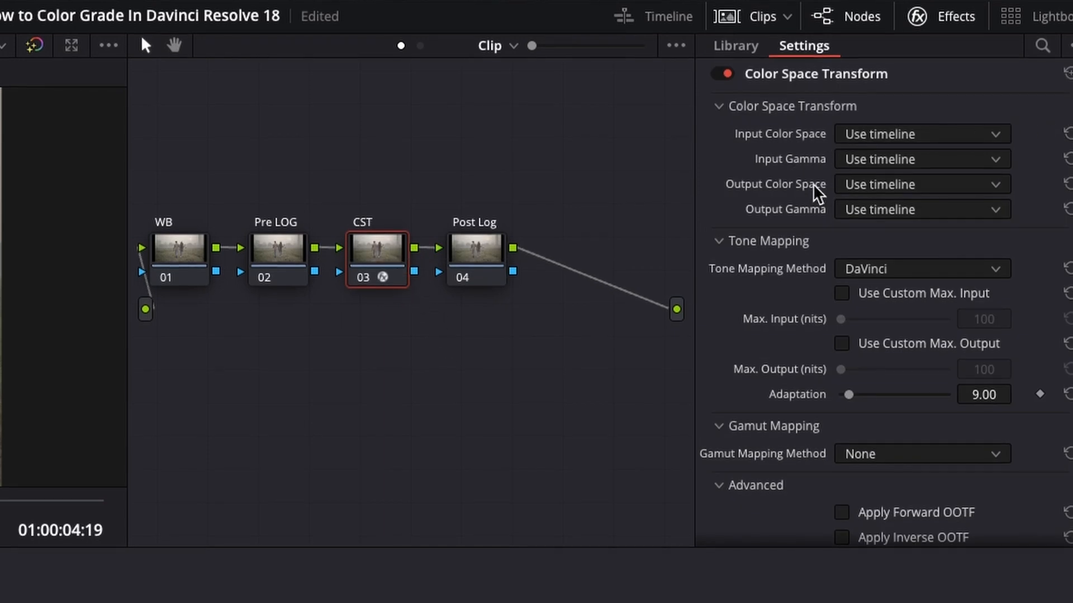
Set the Color Space Transform's Input Color Space to Sony S-Gamut3.Cine
click(918, 138)
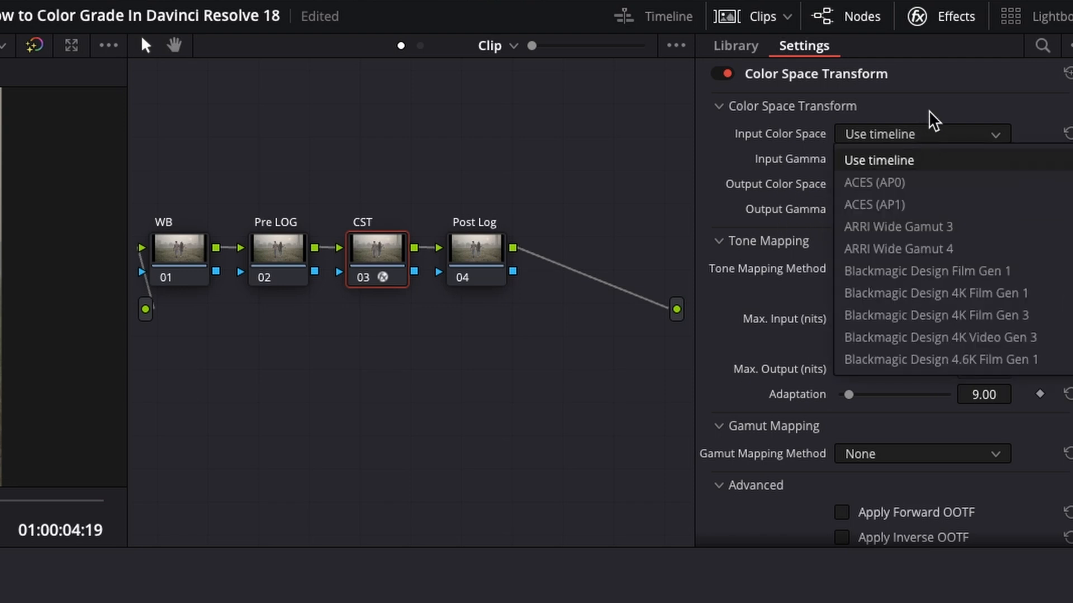
key(s)
key(Down)
key(Down)
key(Down)
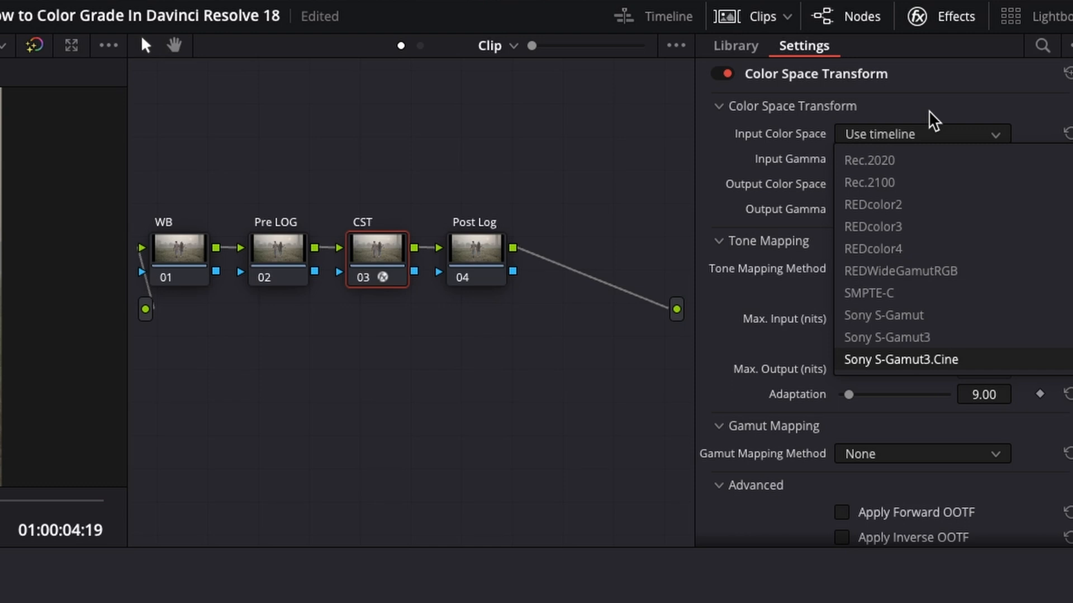
key(Return)
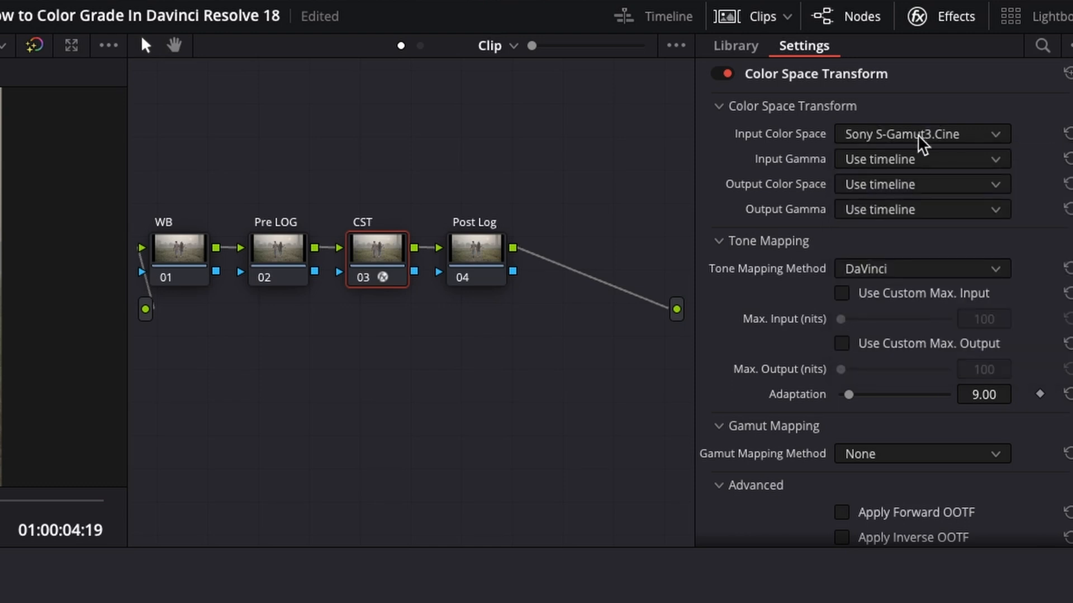
Set the Color Space Transform's Input Gamma to Sony S-Log2
click(914, 162)
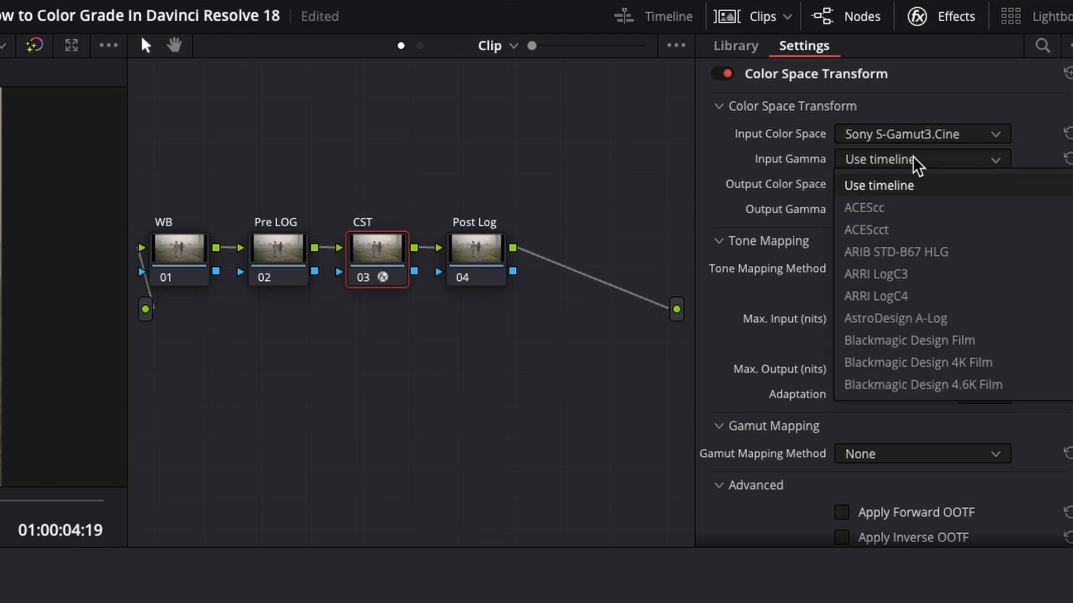
key(s)
key(Down)
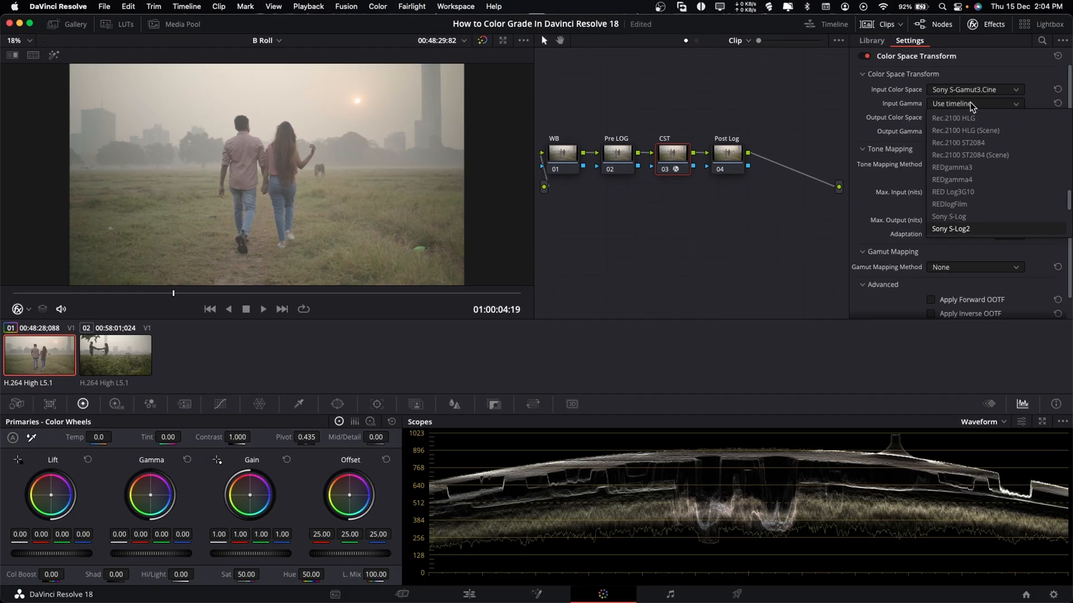
key(Return)
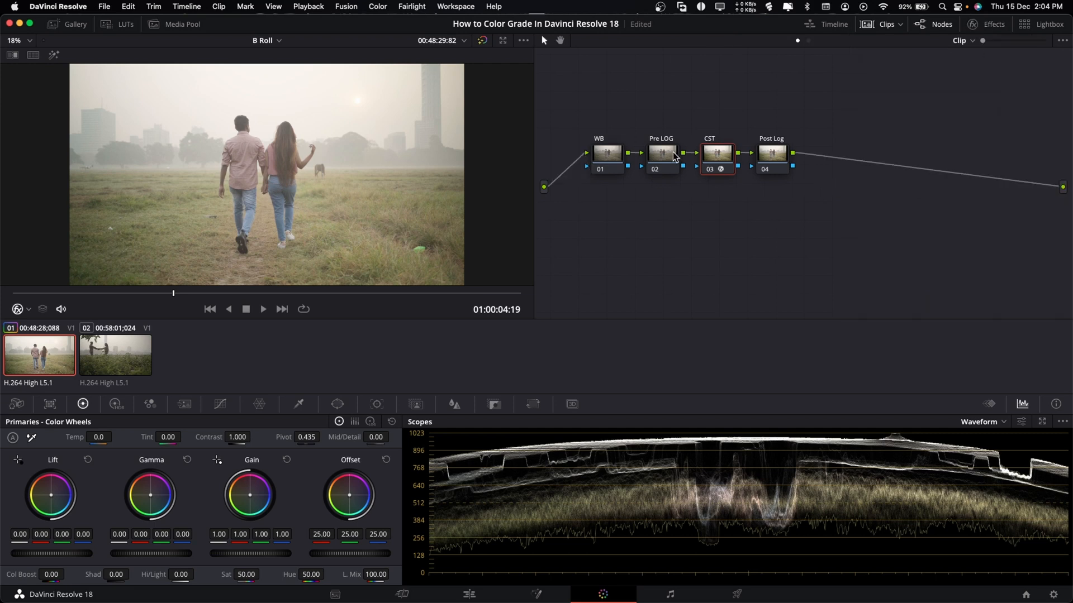
Balance the exposure on the Pre LOG node with Lift at -0.06, Gain at 0.89 and Gamma at 0.01
click(672, 154)
mouse_move(58, 555)
mouse_down()
mouse_move(20, 561)
mouse_move(40, 552)
mouse_up()
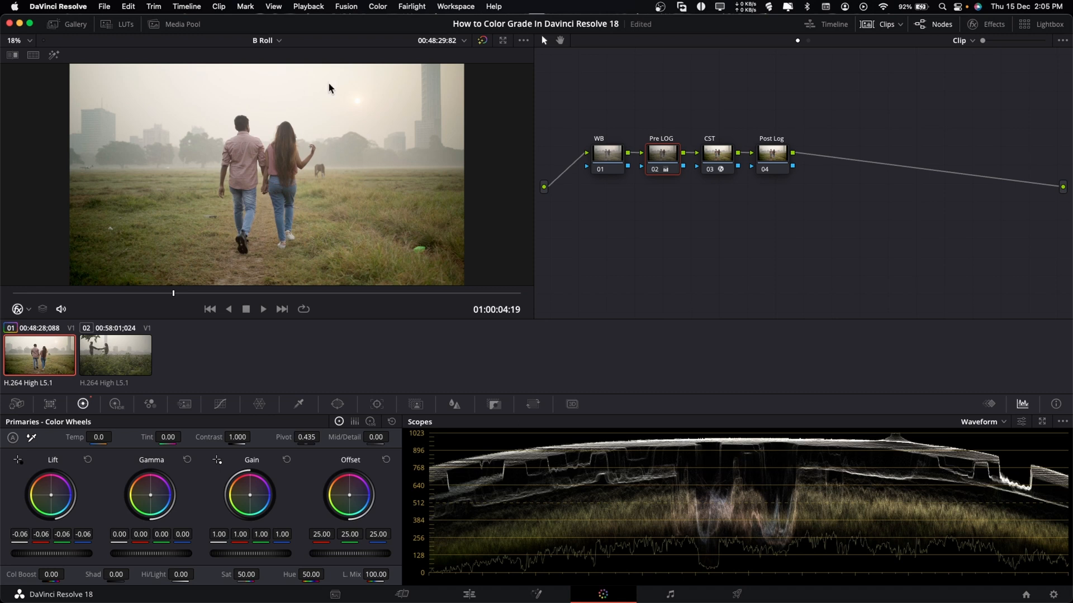
key(super+s)
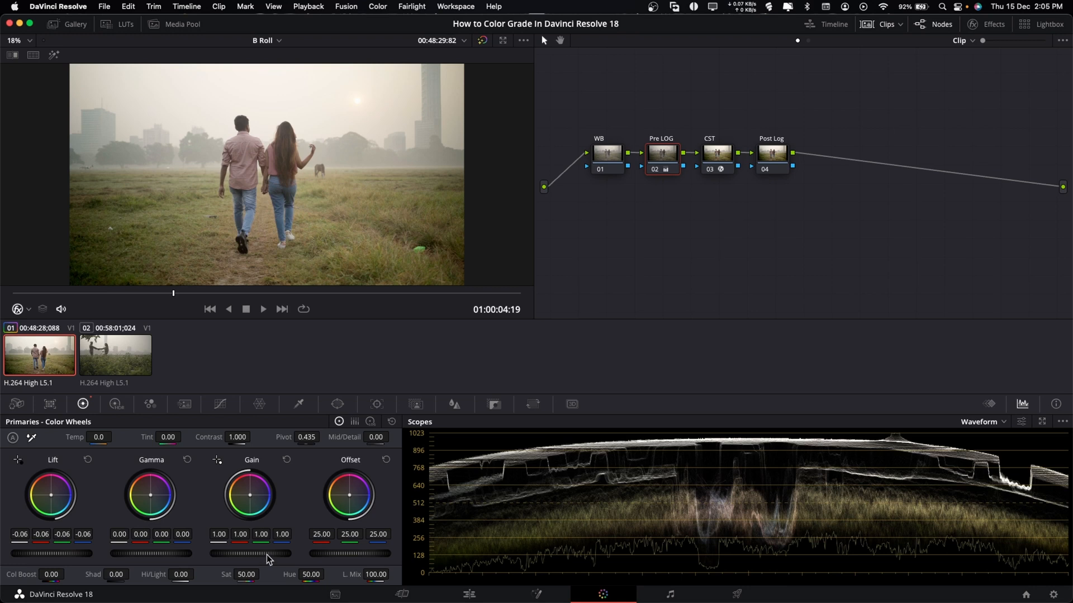
drag(267, 554, 197, 565)
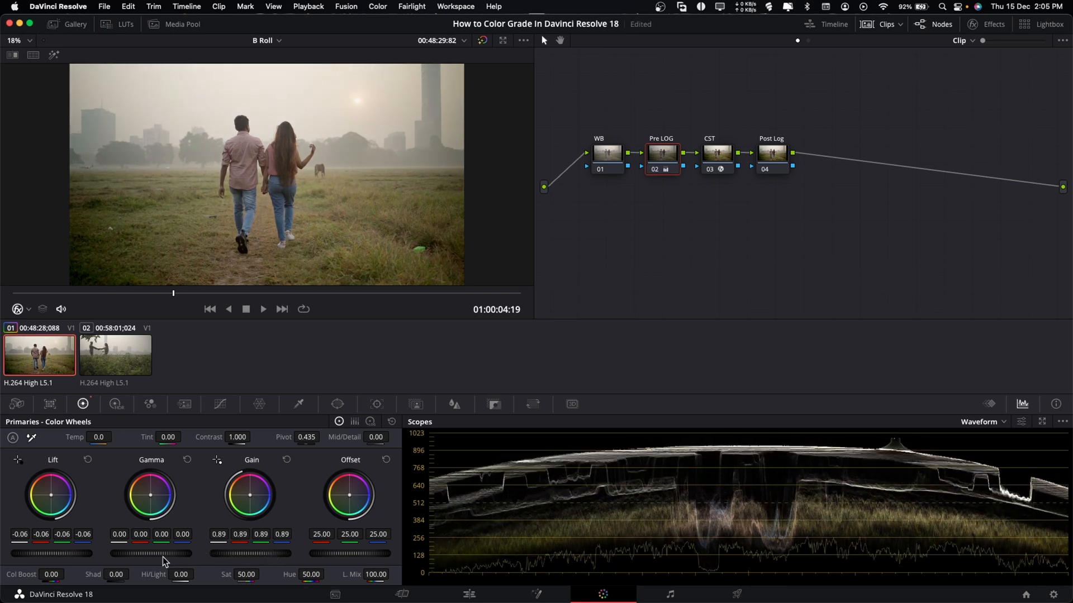
drag(159, 555, 204, 554)
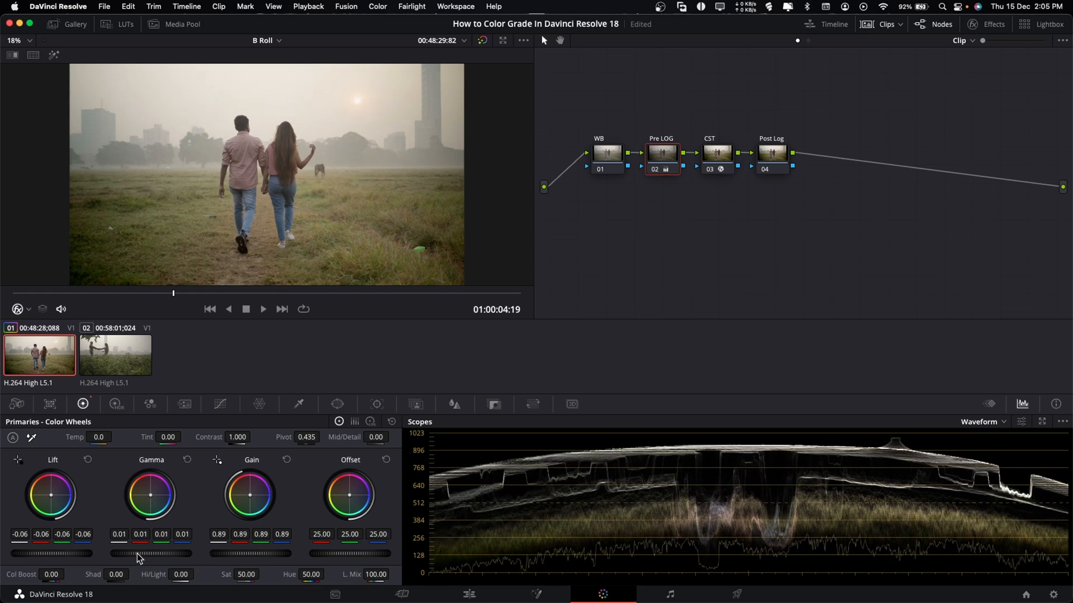
Add contrast on the Post Log node with a gentle custom S-curve, lowering a shadow point and raising a highlight point
click(730, 159)
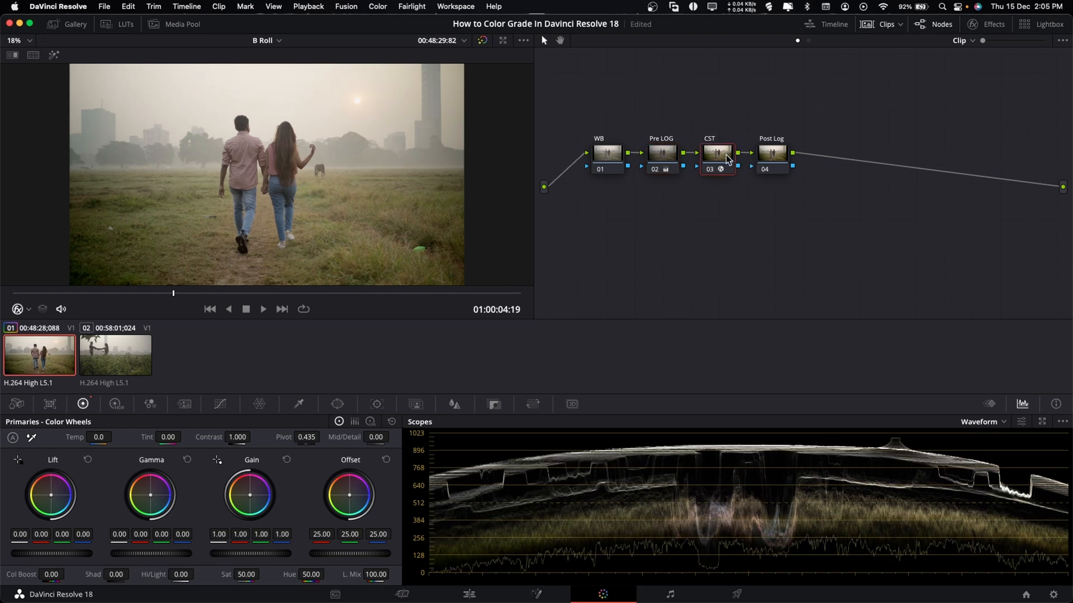
click(779, 162)
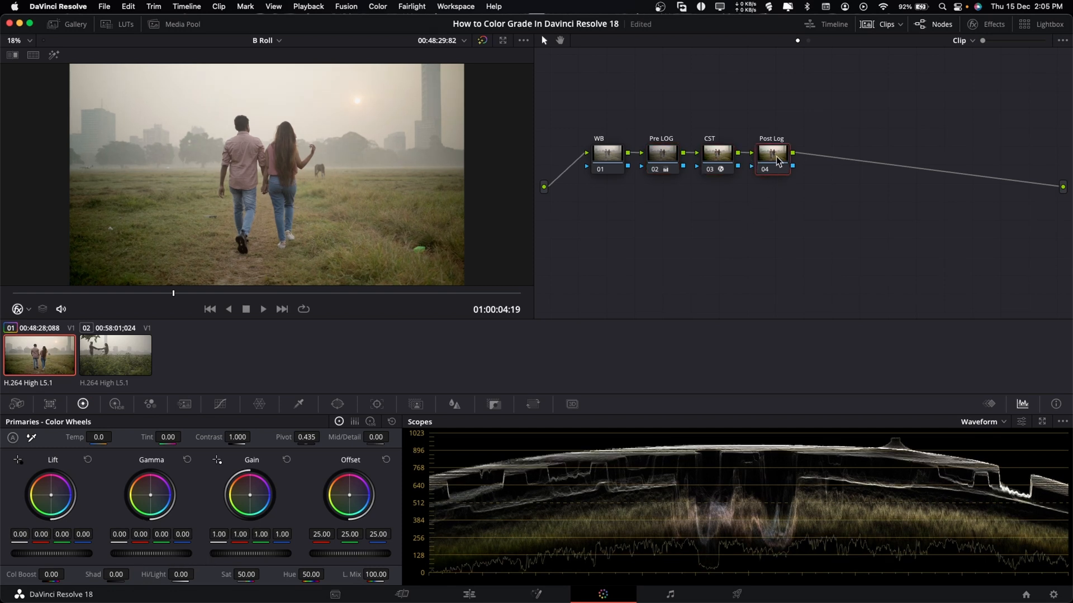
click(222, 404)
click(235, 422)
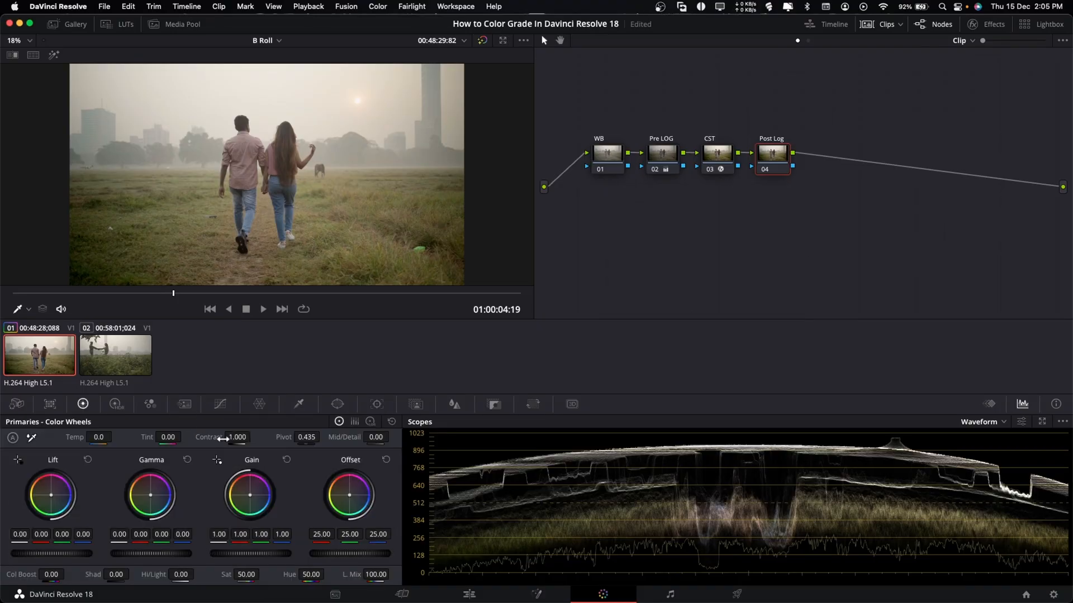
drag(259, 439, 284, 439)
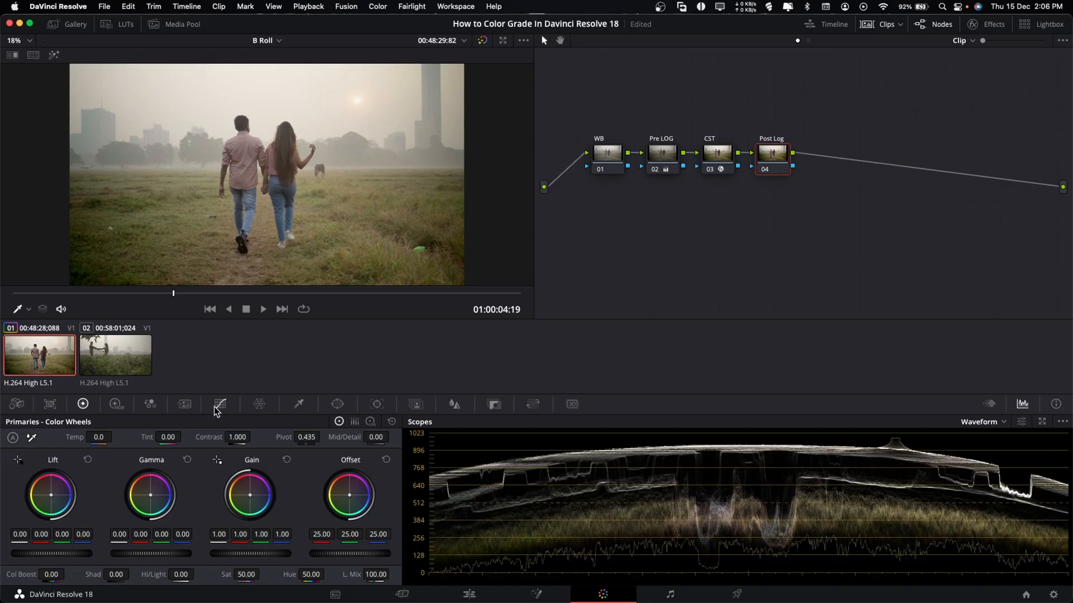
click(215, 407)
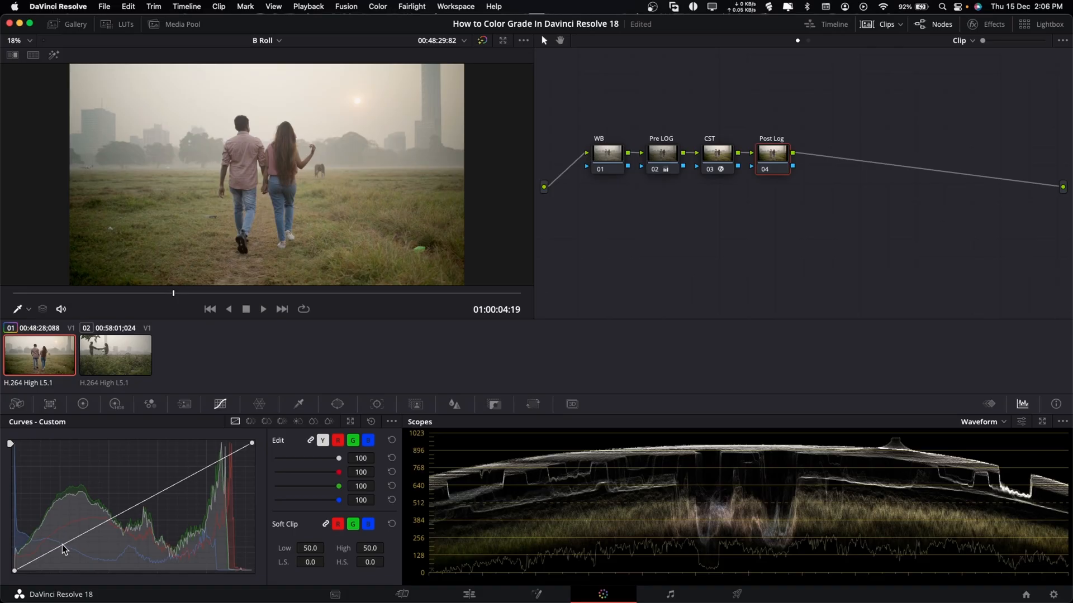
drag(62, 545, 66, 552)
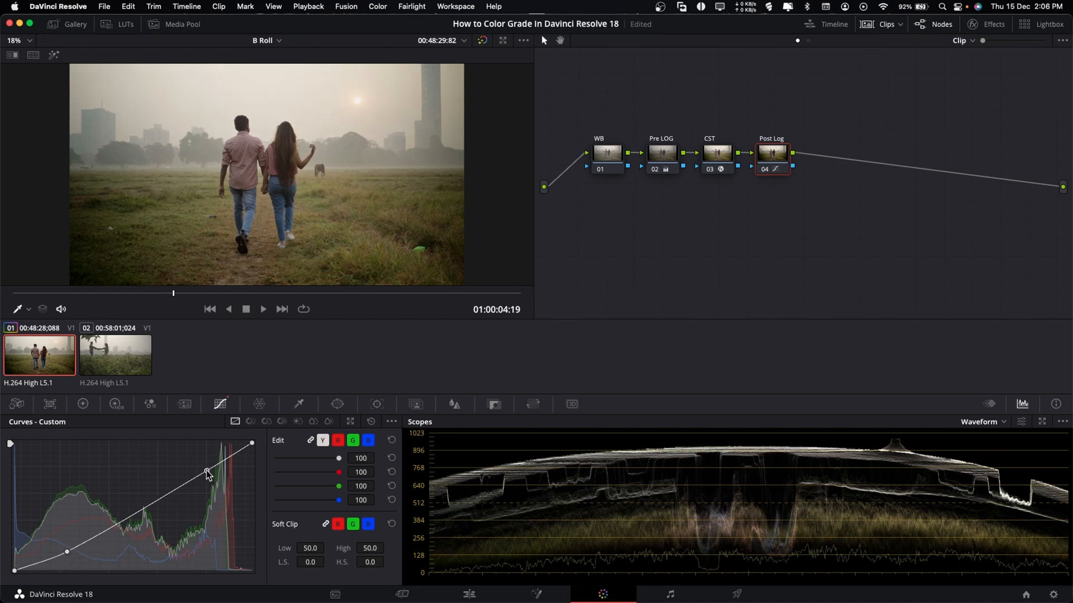
mouse_move(206, 472)
mouse_down()
mouse_move(208, 456)
mouse_move(201, 462)
mouse_up()
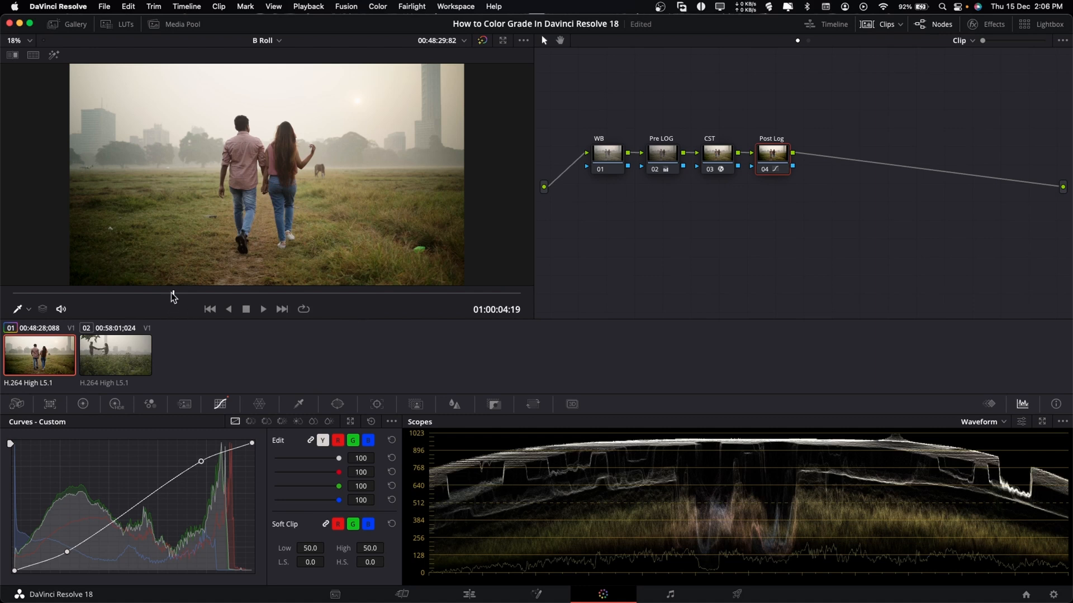
Toggle all nodes off and on to compare the grade, and add a serial node after Post Log
key(alt+d)
key(alt+d)
key(alt+s)
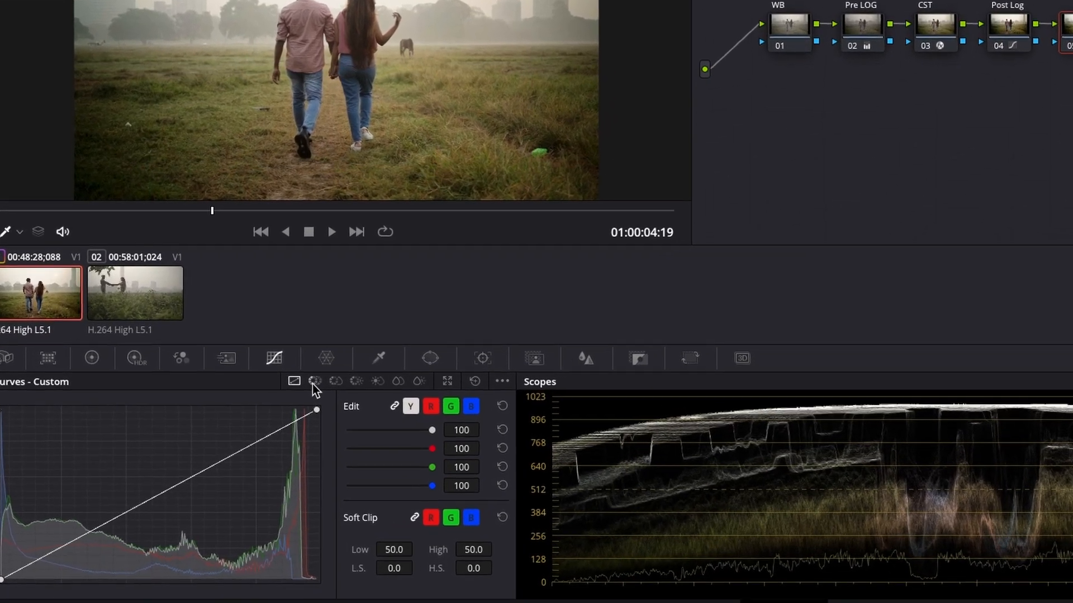
Shift the greens with the Hue Vs Hue curve, raising the green point and placing the yellow-side point at Input Hue 315.74, Hue Rotate 8.80
click(250, 422)
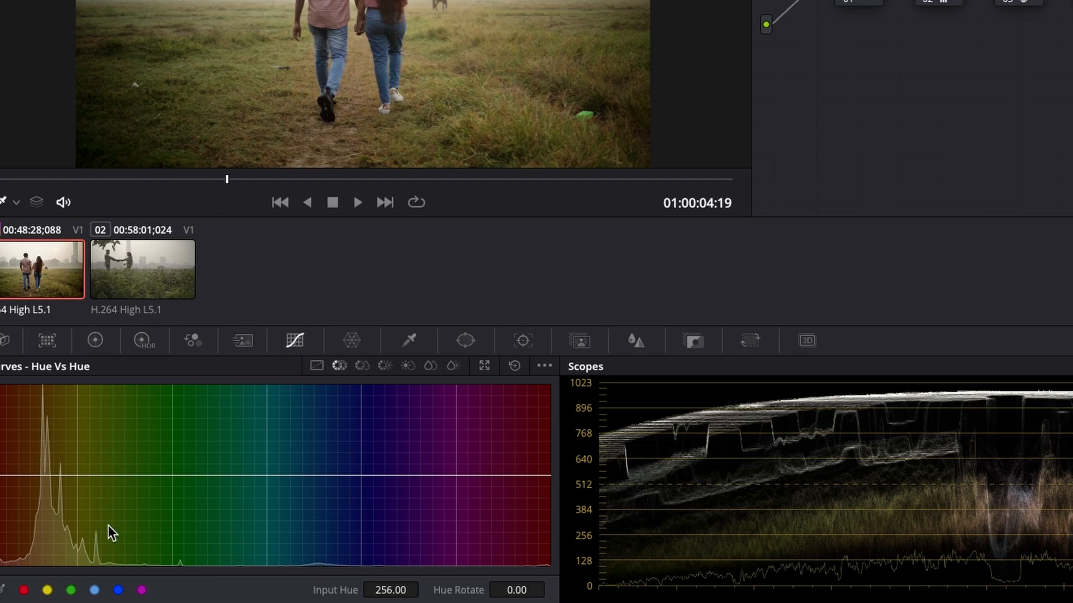
click(71, 591)
drag(173, 476, 136, 490)
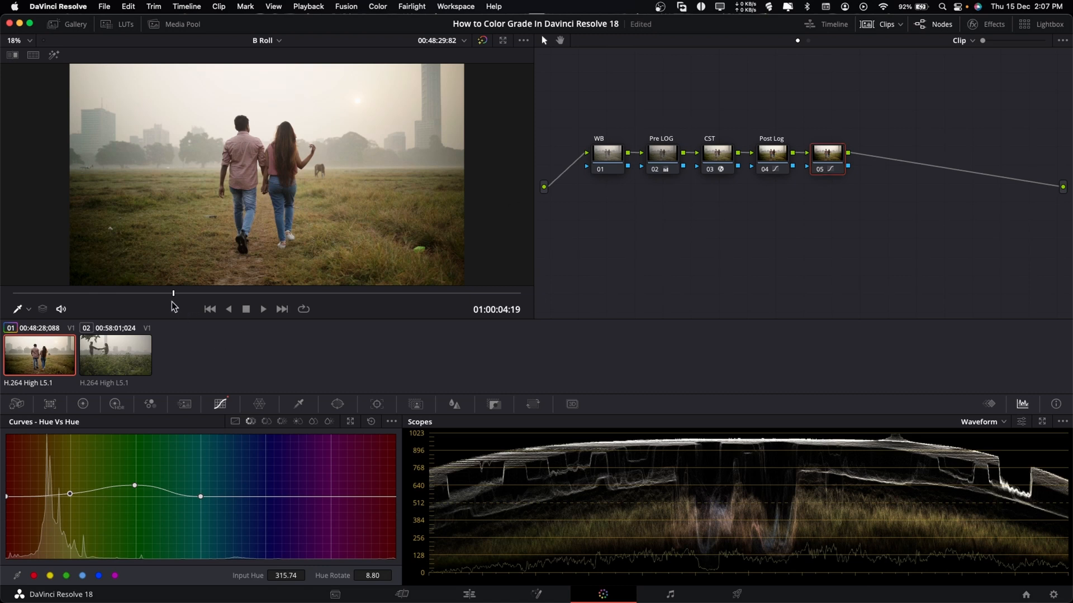
drag(111, 304, 137, 297)
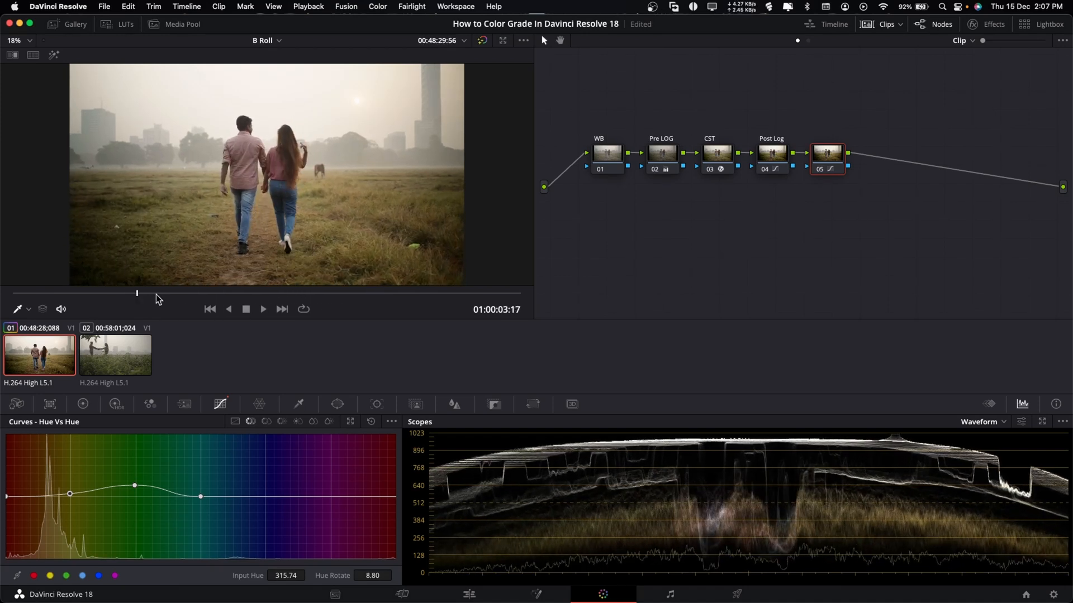
Label the fifth node "Cinematic Look"
right_click(842, 157)
click(876, 129)
text(cinematic)
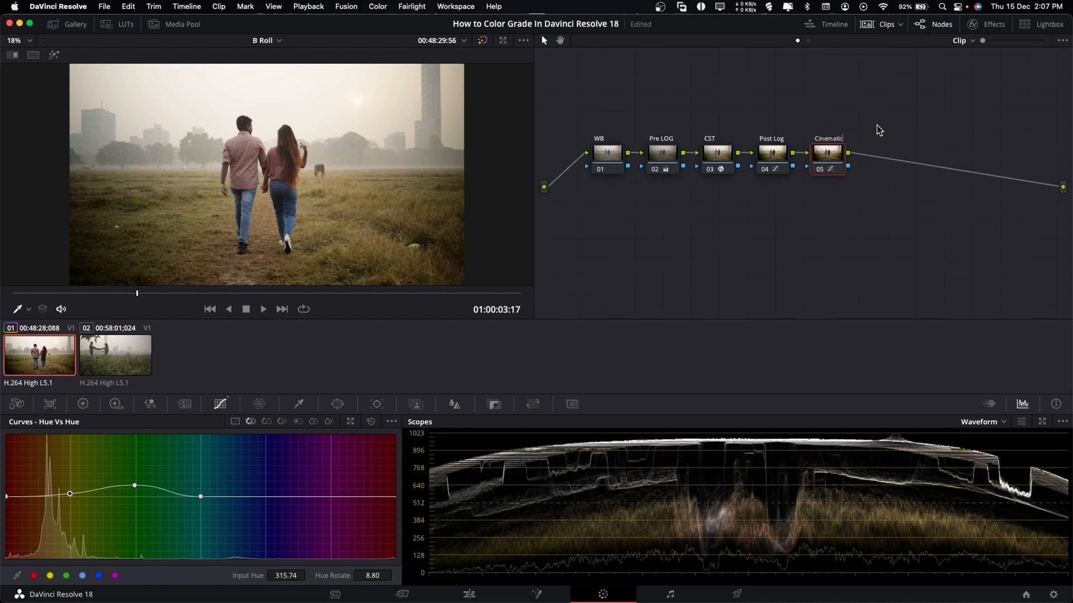
text( Look)
Bypass all grades, scrub the ungraded clip from its start to past the middle, and turn the grades back on to compare
key(shift+d)
click(12, 295)
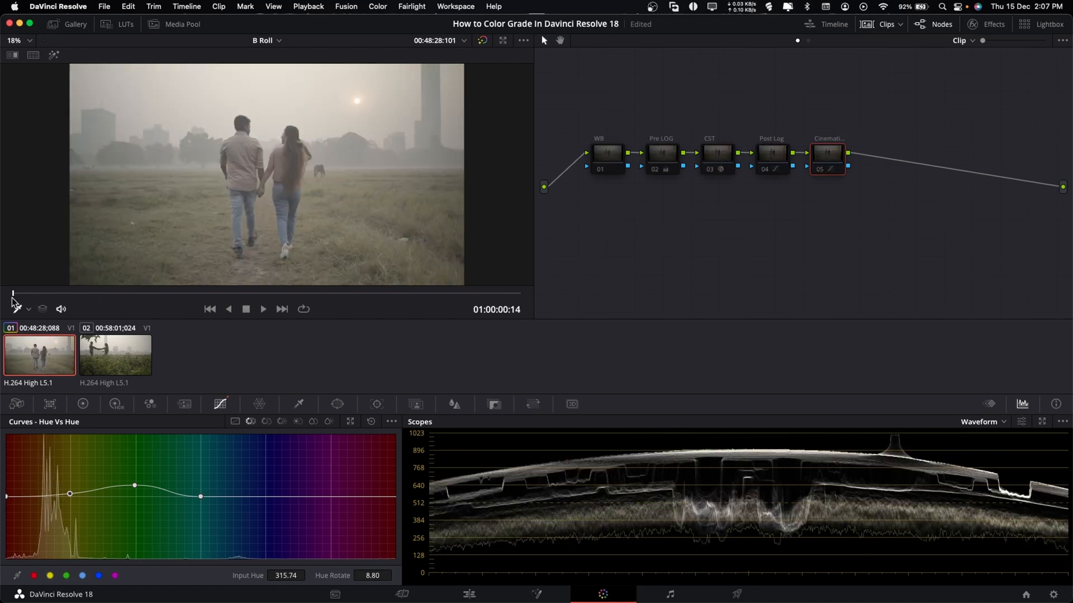
drag(11, 299, 320, 308)
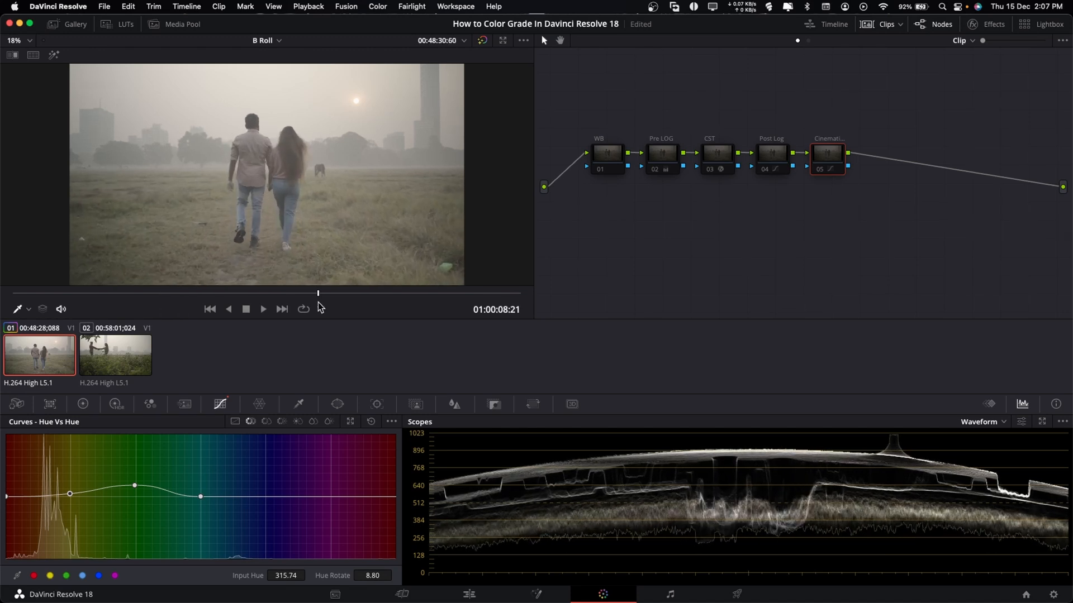
key(shift+d)
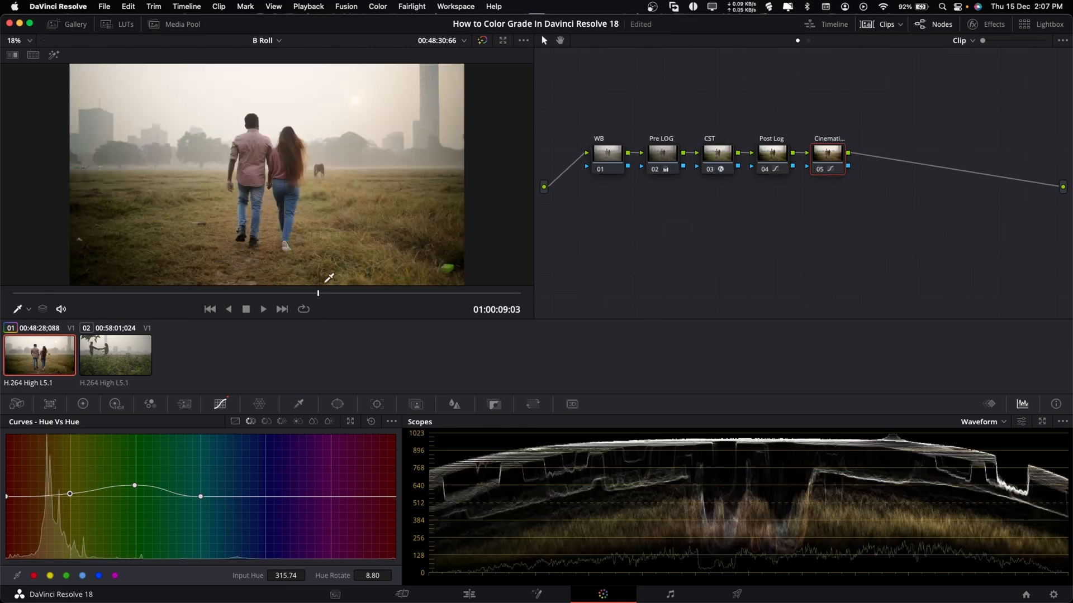
Play the graded clip full screen from its beginning to review the look
key(super+f)
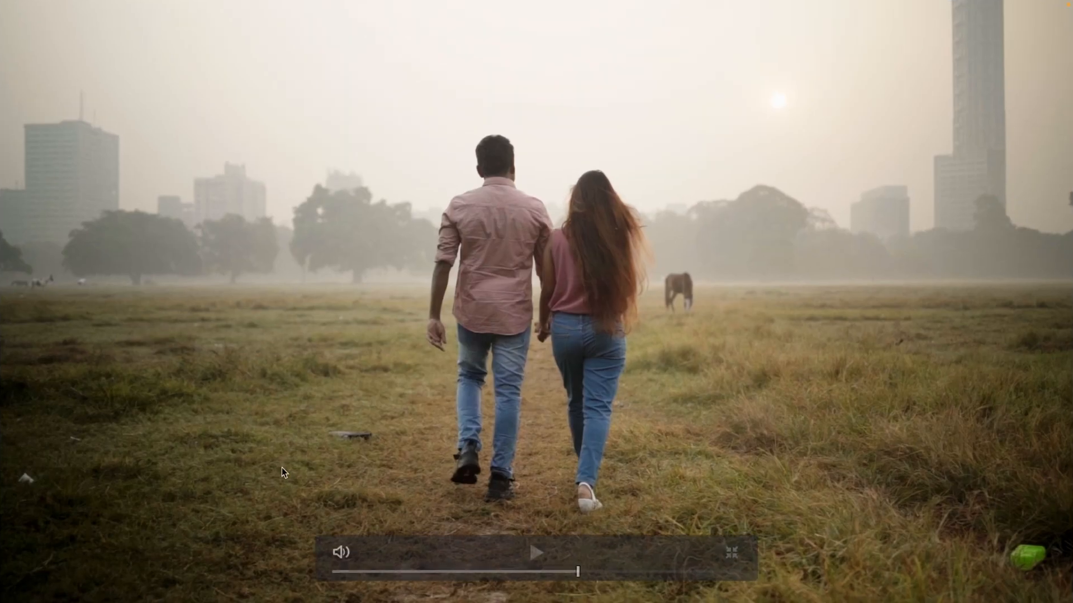
drag(346, 568, 299, 573)
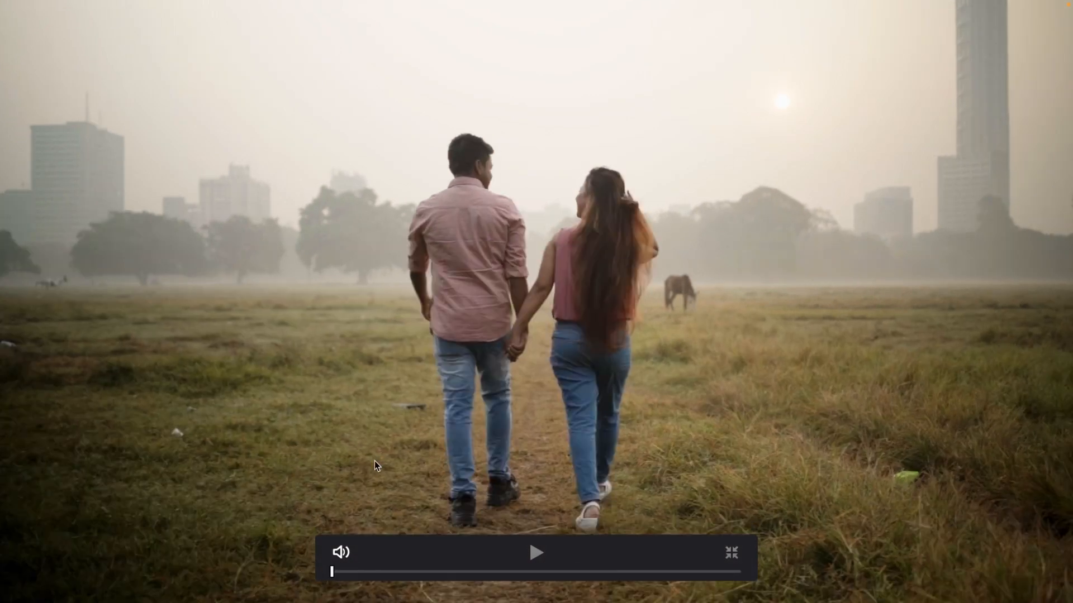
key(space)
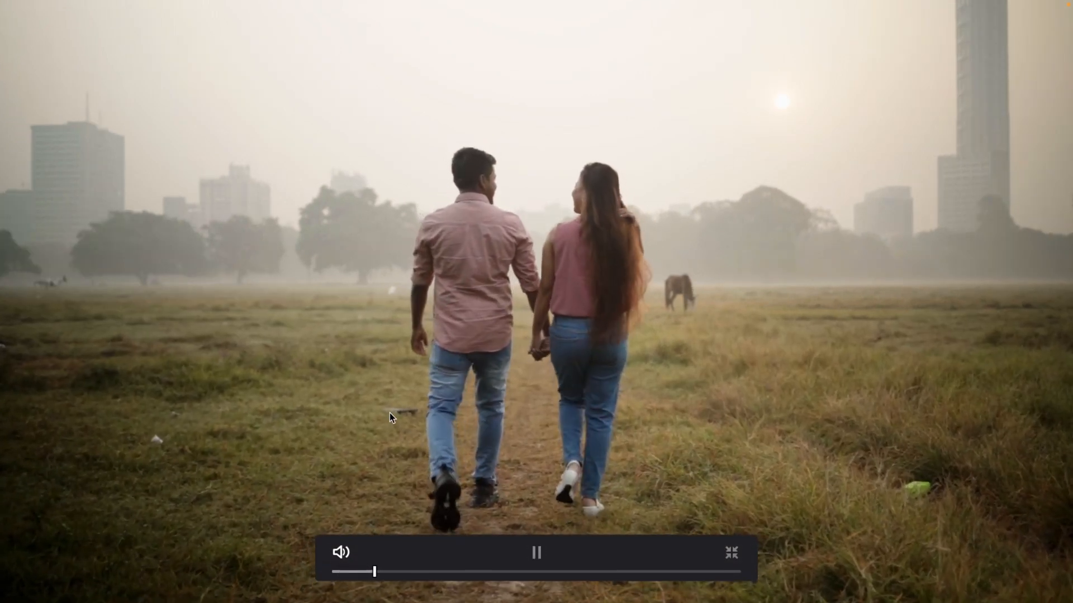